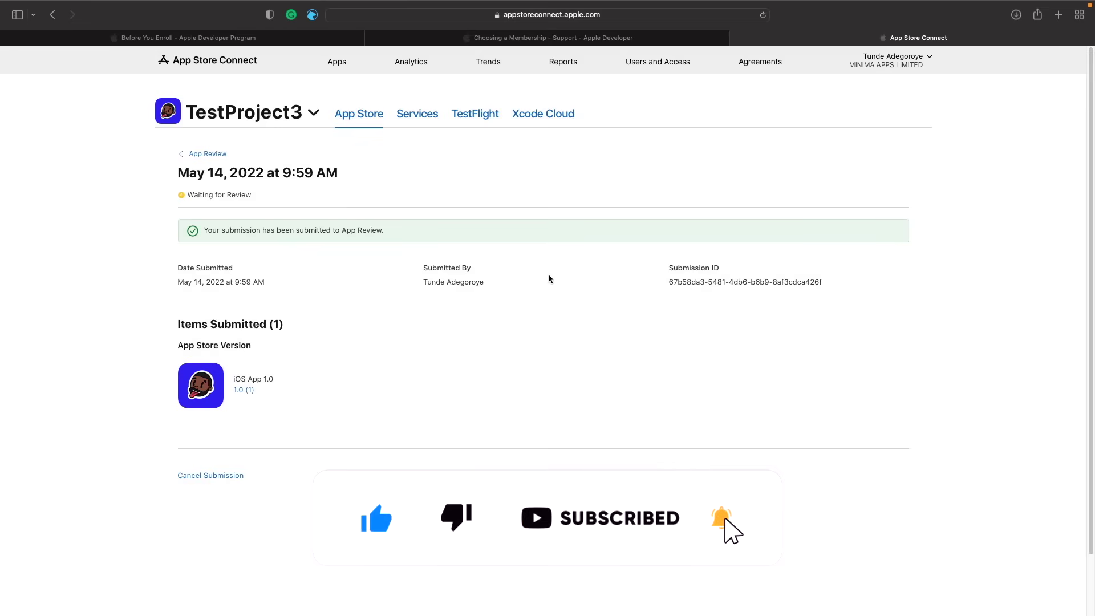
- Go to TestProject3's TestFlight section from the app review submission
{"action": "left_click", "coordinate": [478, 114]}
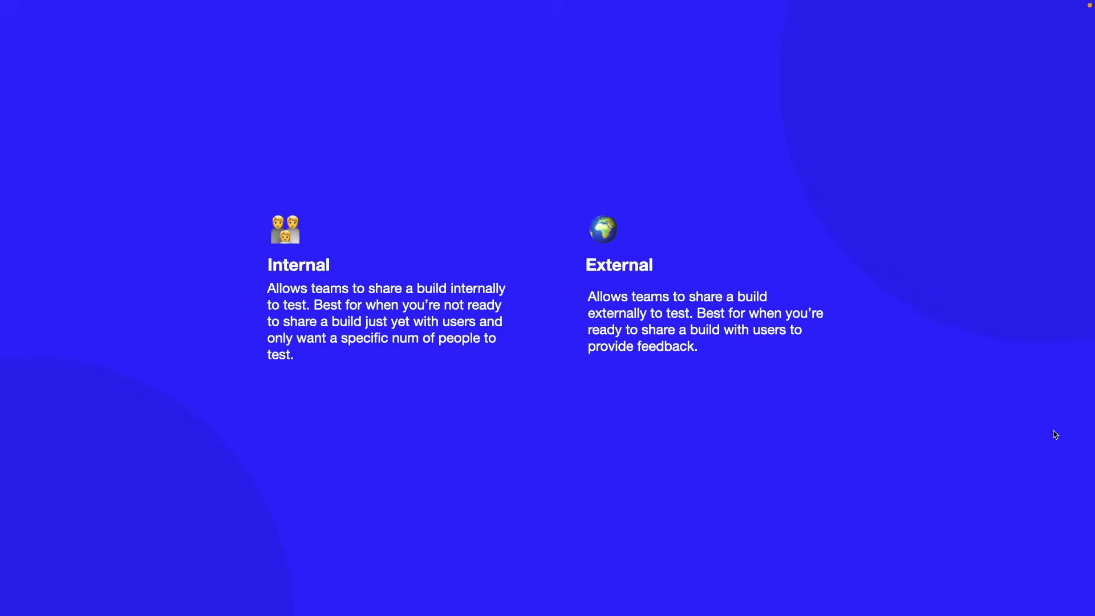
- Leave the Internal vs External testing slide and return to TestProject3's TestFlight builds page
{"action": "key", "text": "ctrl+Right"}
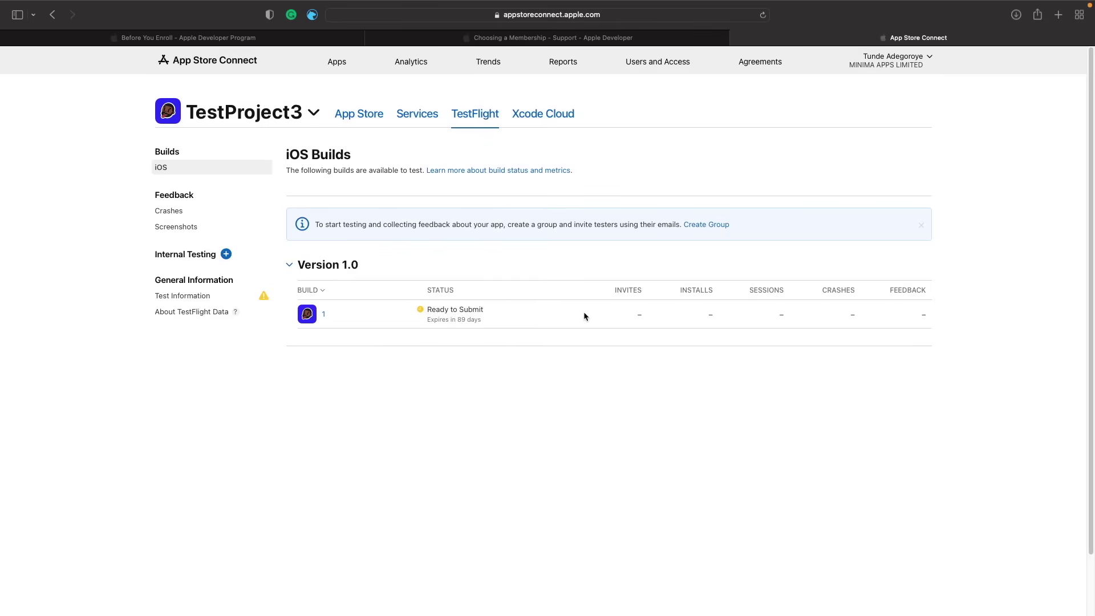
- Create an internal testing group named 'Internal Tester' with automatic build distribution
{"action": "left_click", "coordinate": [226, 255]}
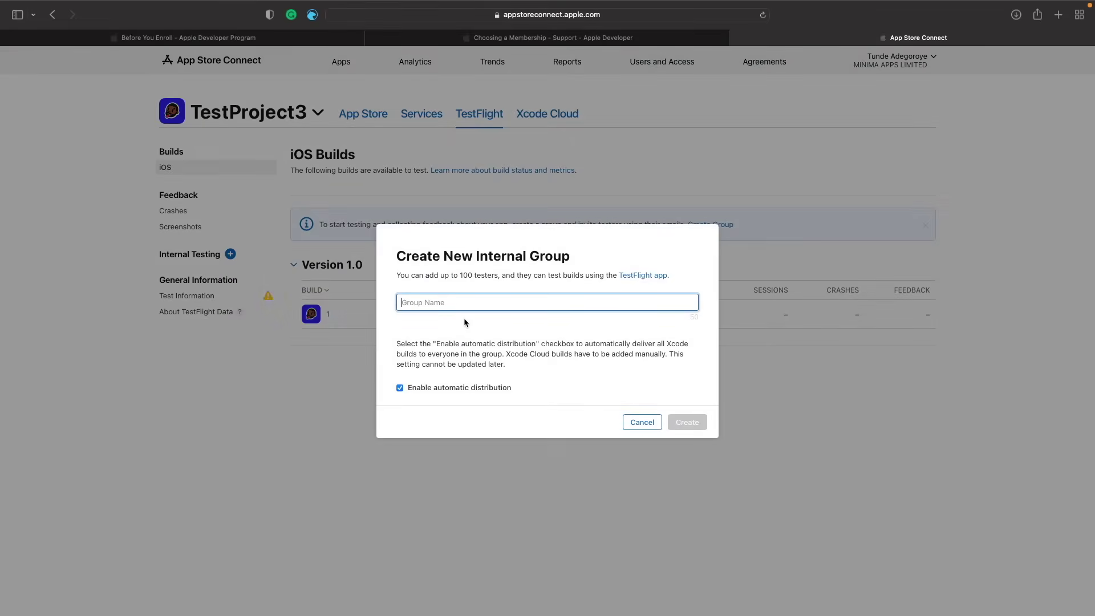
{"action": "type", "text": "Intern"}
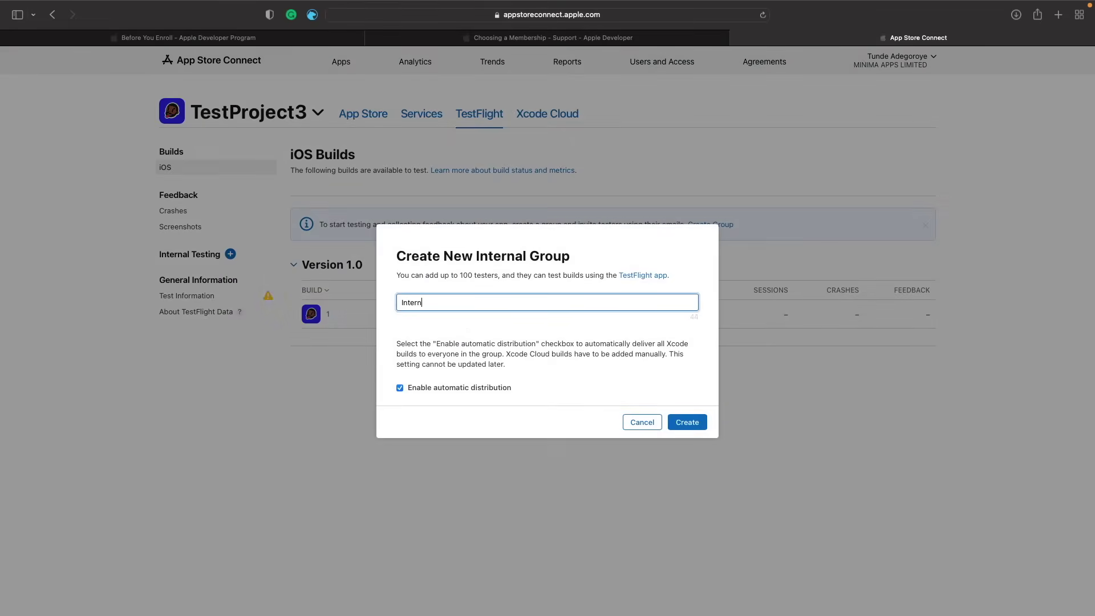
{"action": "type", "text": "al Tester"}
{"action": "left_click", "coordinate": [678, 422]}
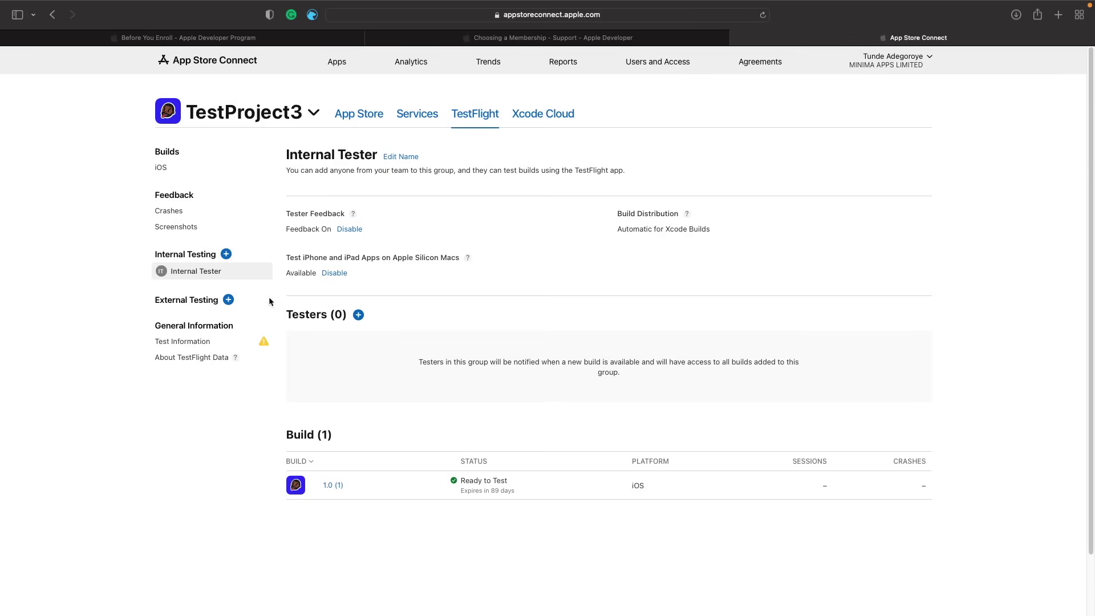
{"action": "left_click", "coordinate": [229, 306]}
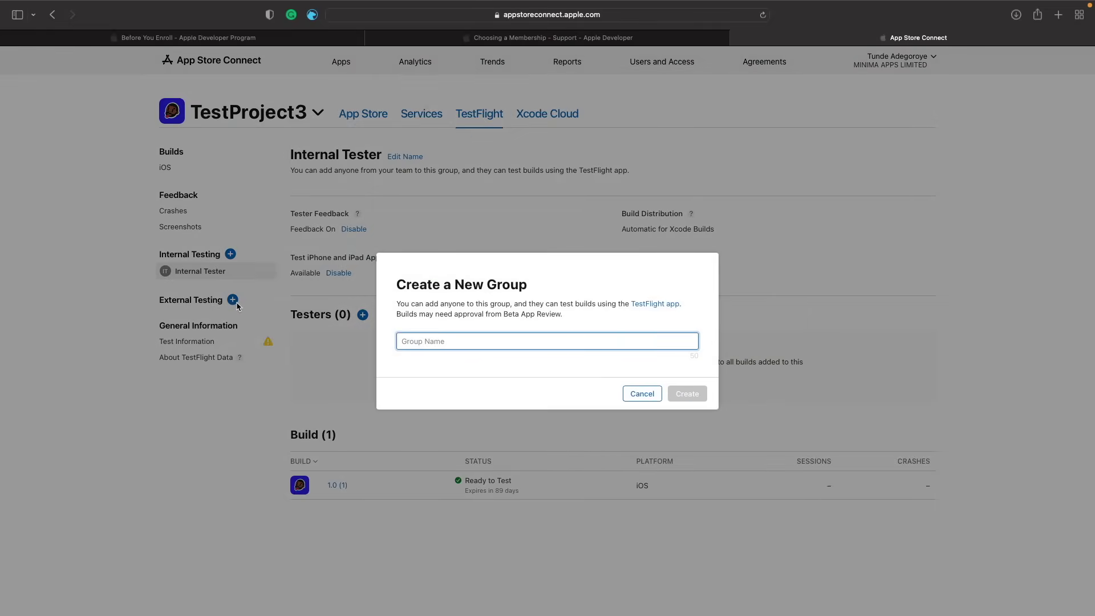
- Name the new external group 'My External Testers' and create it
{"action": "type", "text": "My Extern"}
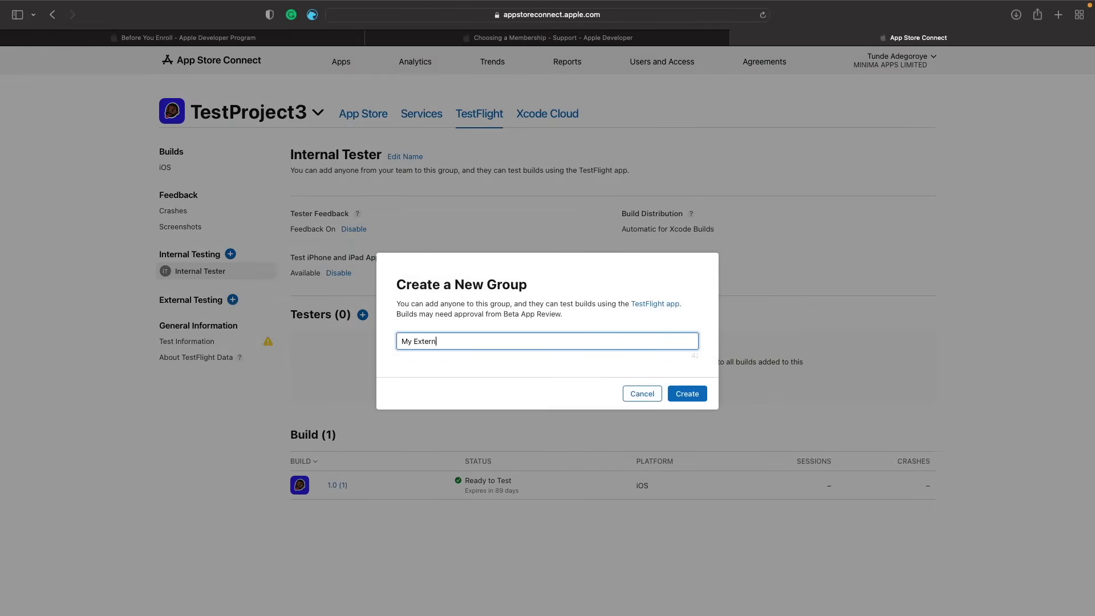
{"action": "type", "text": "al tes"}
{"action": "key", "text": "BackSpace"}
{"action": "key", "text": "BackSpace"}
{"action": "key", "text": "BackSpace"}
{"action": "type", "text": "Testers"}
{"action": "left_click", "coordinate": [687, 395]}
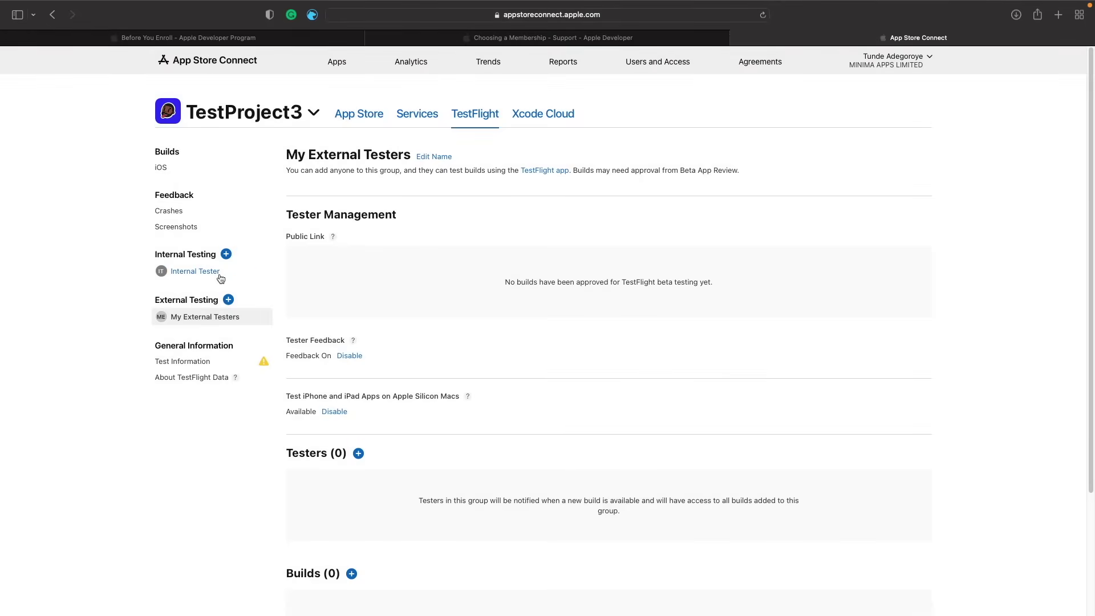
{"action": "mouse_move", "coordinate": [181, 319]}
{"action": "mouse_move", "coordinate": [180, 282]}
{"action": "scroll", "coordinate": [734, 454], "scroll_direction": "down", "scroll_amount": 3}
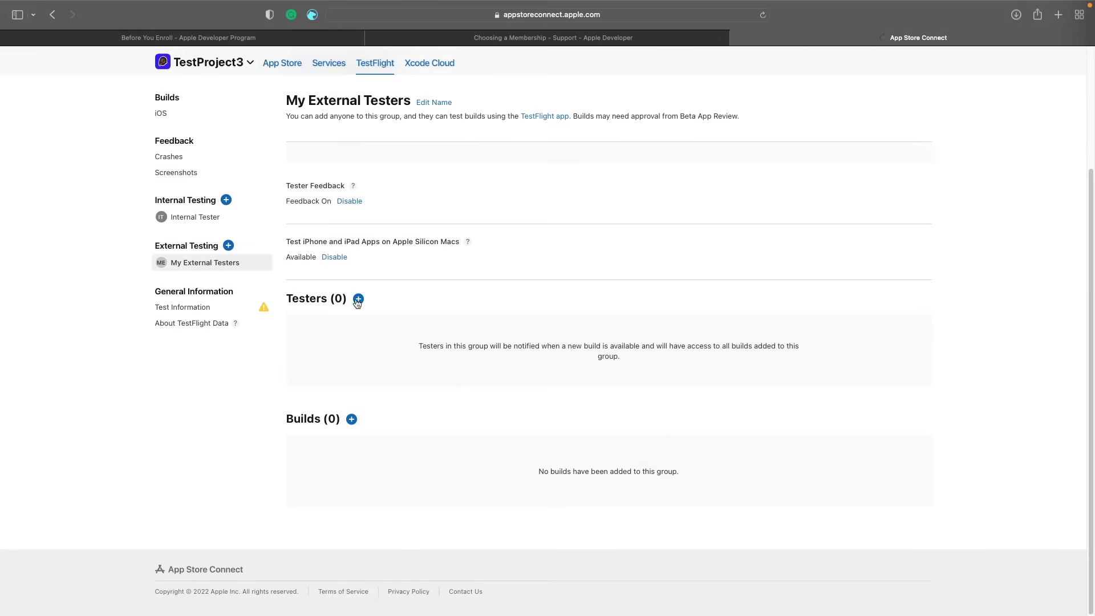
{"action": "scroll", "coordinate": [402, 444], "scroll_direction": "up", "scroll_amount": 3}
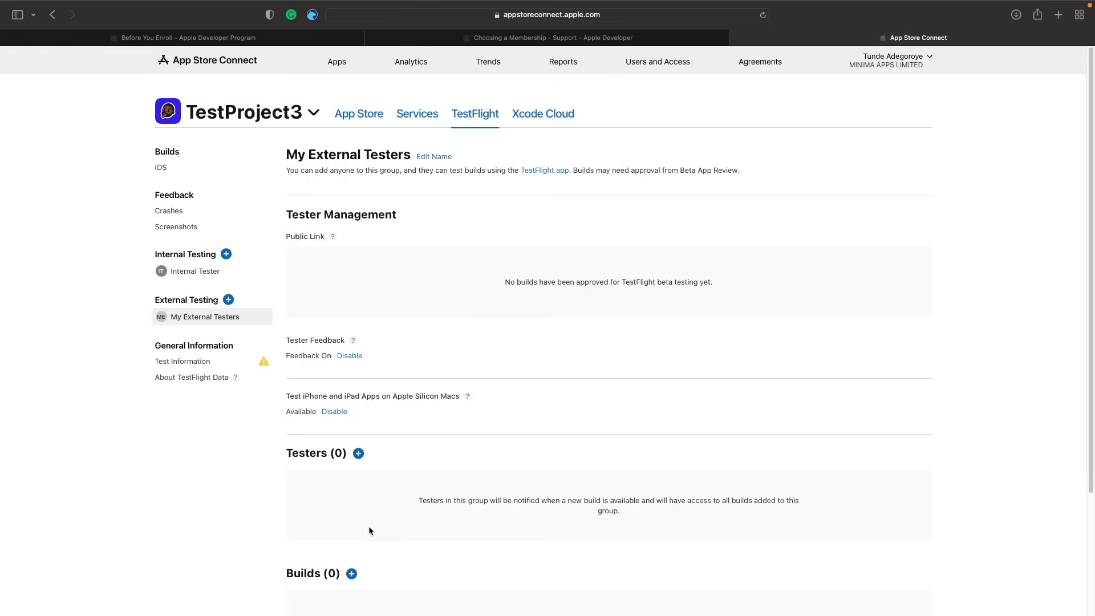
{"action": "scroll", "coordinate": [368, 527], "scroll_direction": "down", "scroll_amount": 3}
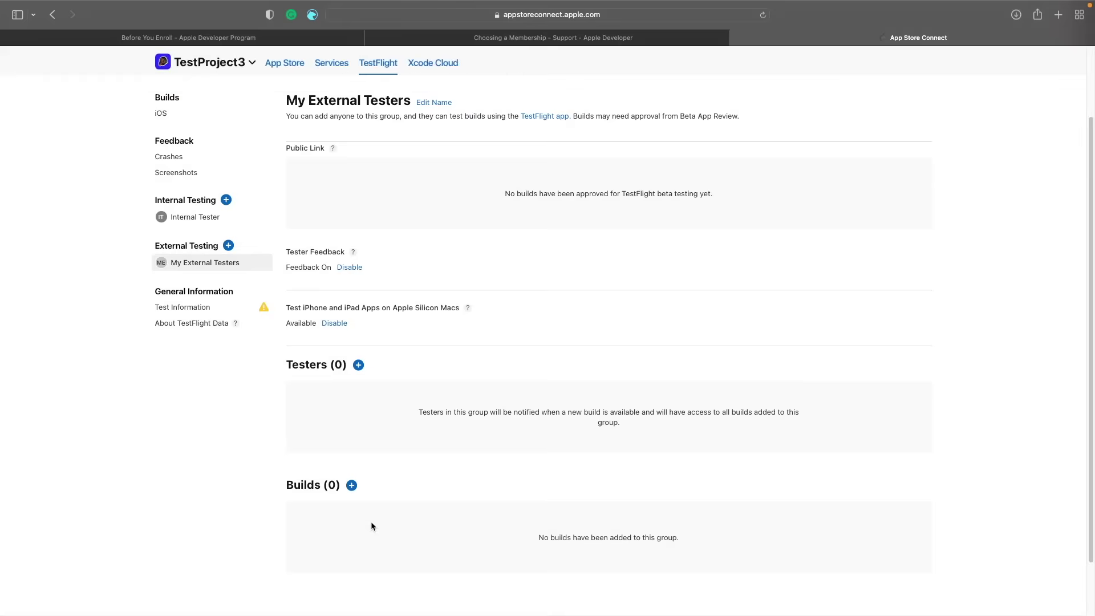
- Add build 1 to the My External Testers group
{"action": "left_click", "coordinate": [351, 485]}
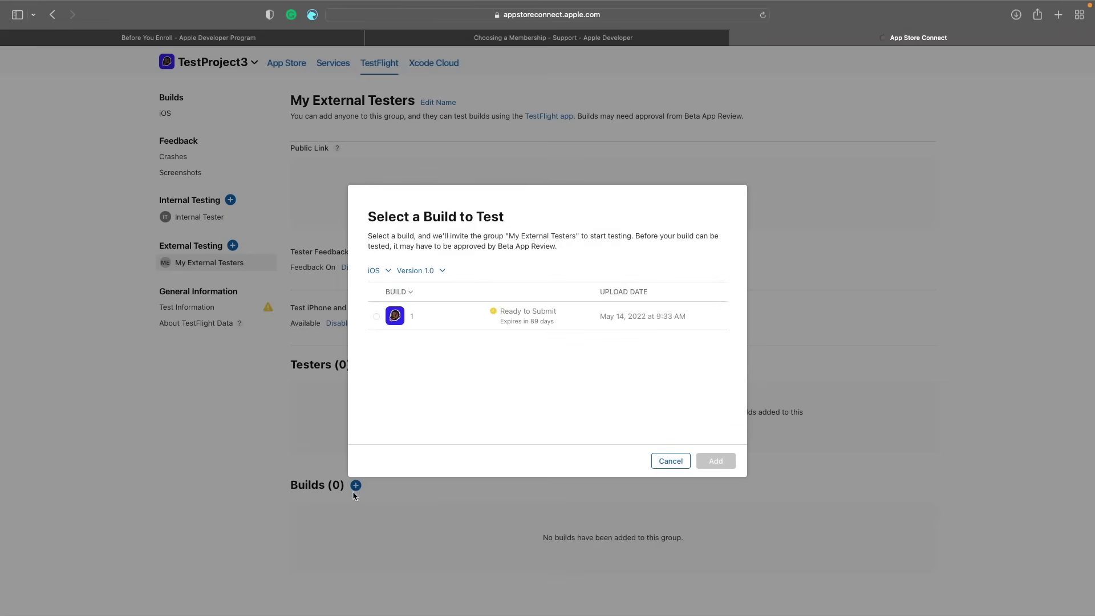
{"action": "left_click", "coordinate": [376, 317]}
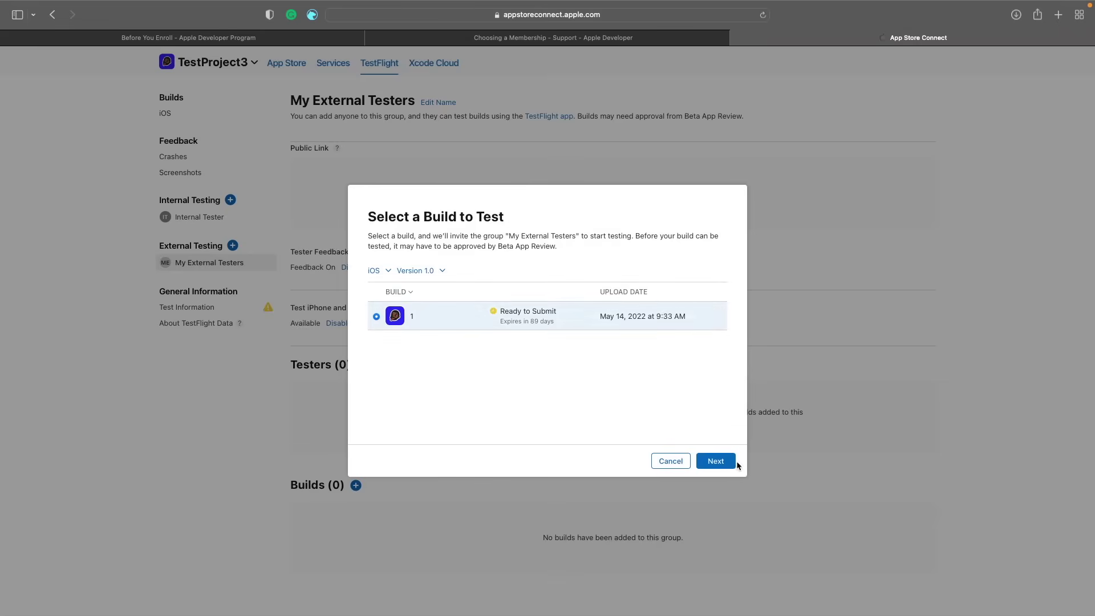
{"action": "left_click", "coordinate": [728, 464]}
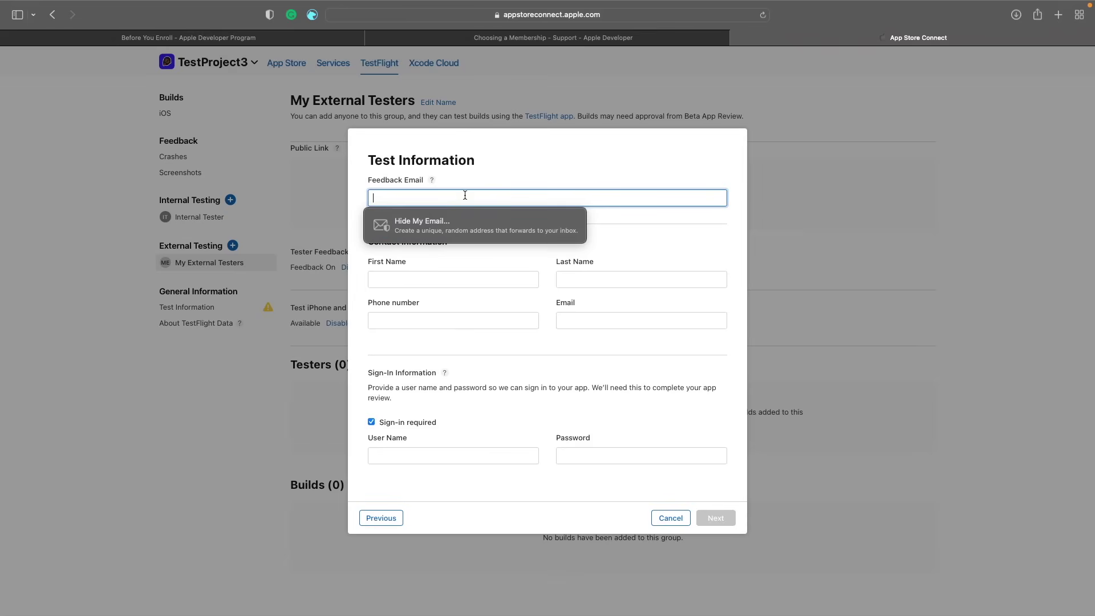
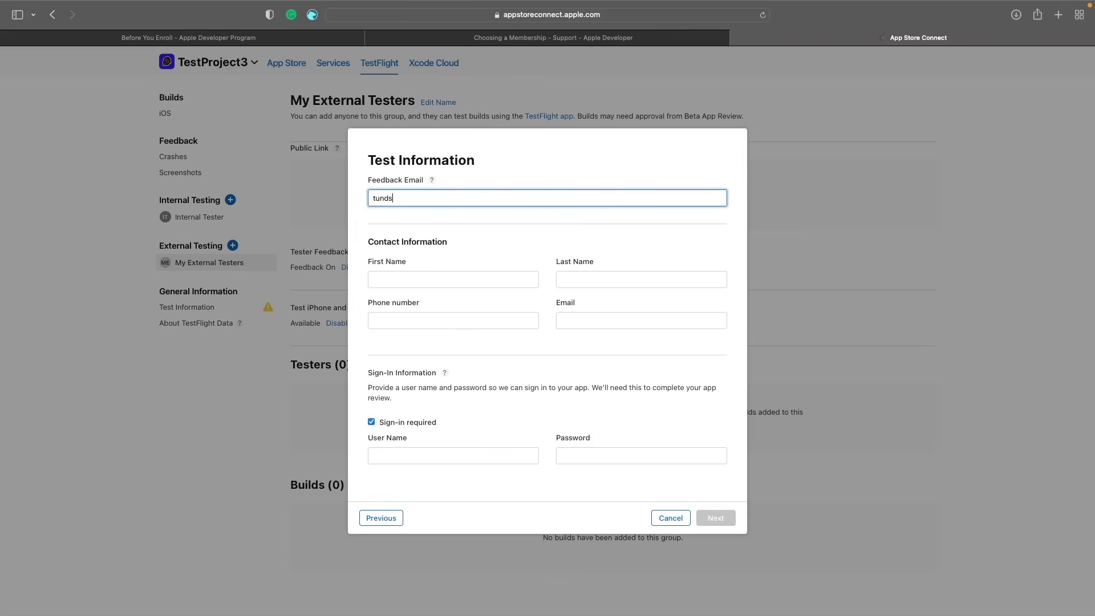
- Enter the feedback email and the reviewer's name, phone and email, with sign-in not required
{"action": "key", "text": "Tab"}
{"action": "key", "text": "Tab"}
{"action": "key", "text": "Tab"}
{"action": "type", "text": "079000000000"}
{"action": "key", "text": "Tab"}
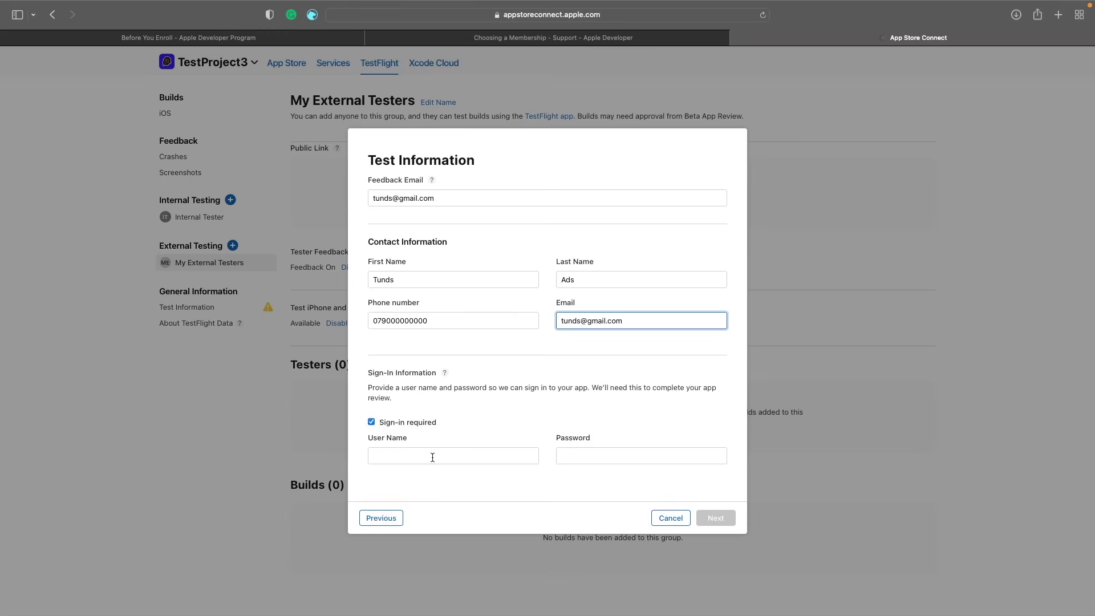
{"action": "left_click", "coordinate": [371, 422]}
{"action": "left_click", "coordinate": [715, 498]}
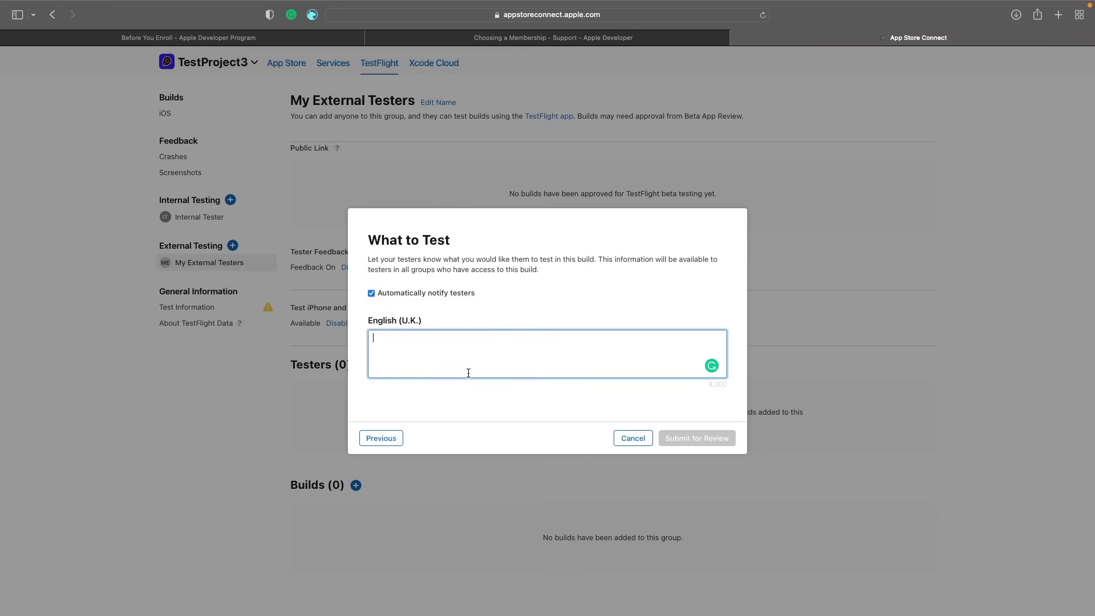
- Submit build 1.0 (1) for beta review from the What to Test step
{"action": "left_click", "coordinate": [709, 442]}
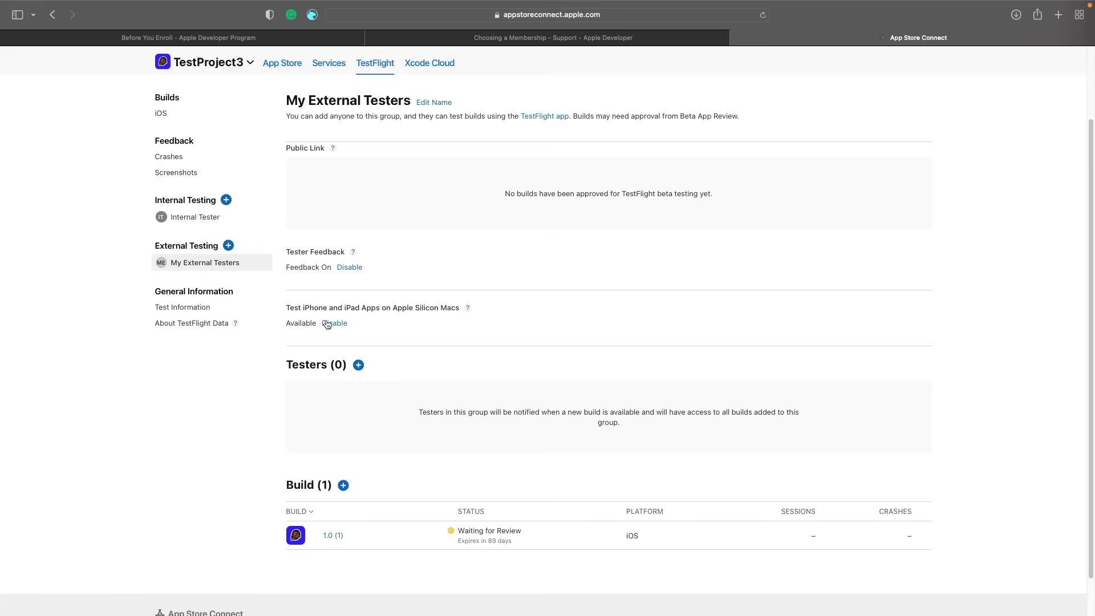
{"action": "left_click", "coordinate": [358, 365]}
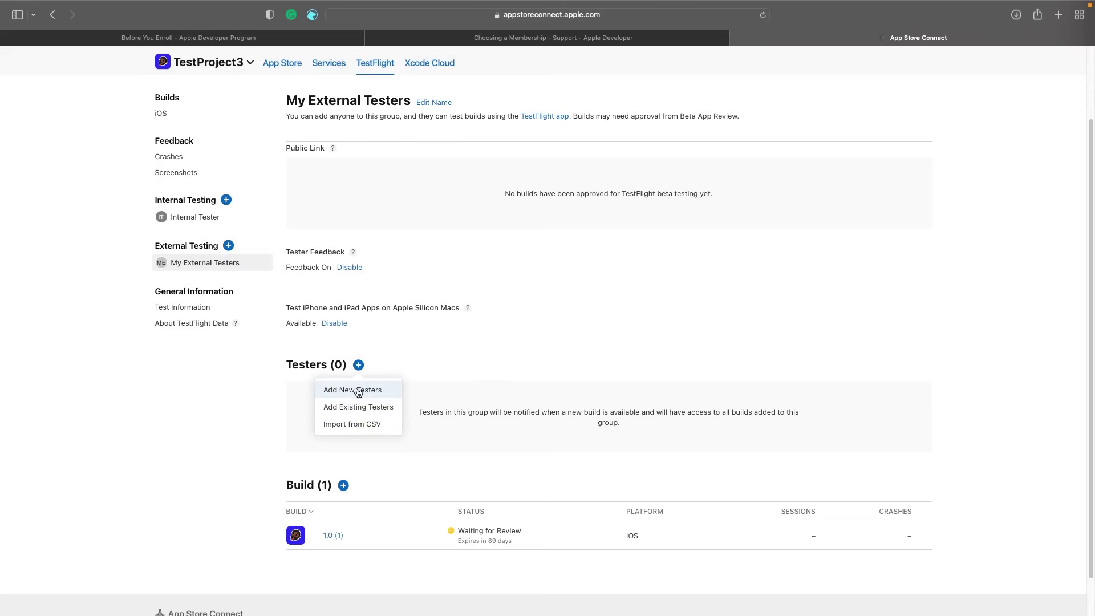
{"action": "left_click", "coordinate": [361, 392]}
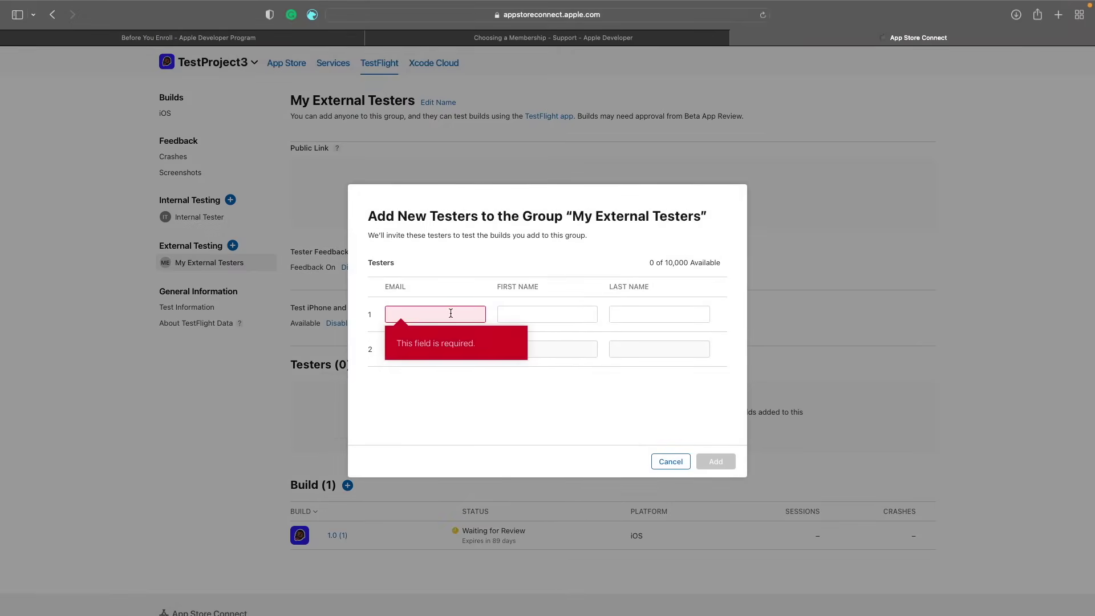
{"action": "left_click", "coordinate": [523, 313]}
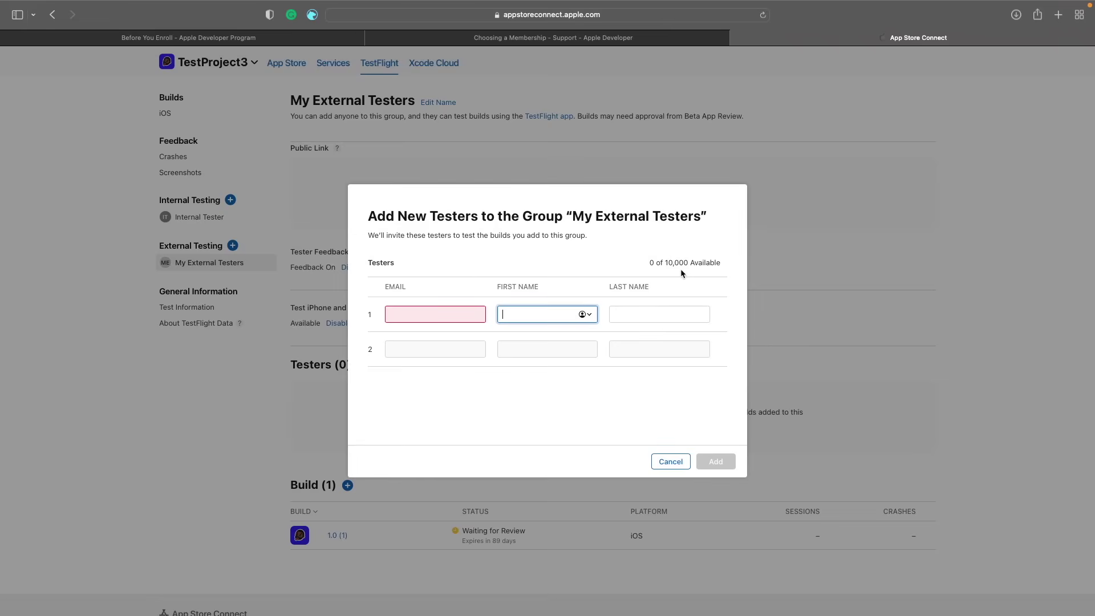
{"action": "left_click", "coordinate": [664, 462]}
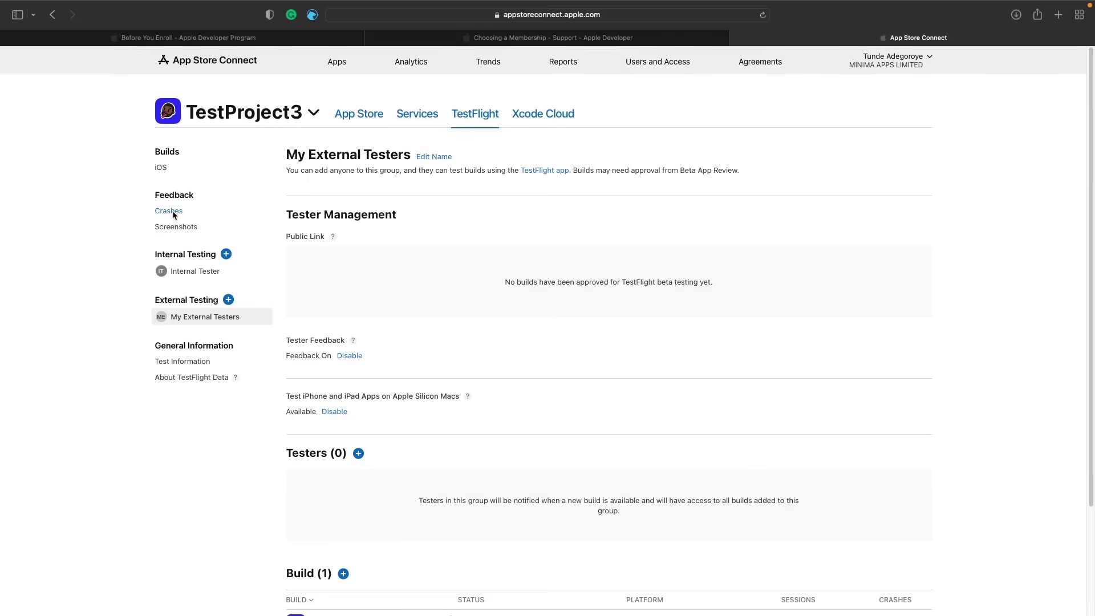
- Check the Crashes and Screenshots feedback pages, then open Test Information
{"action": "left_click", "coordinate": [173, 214]}
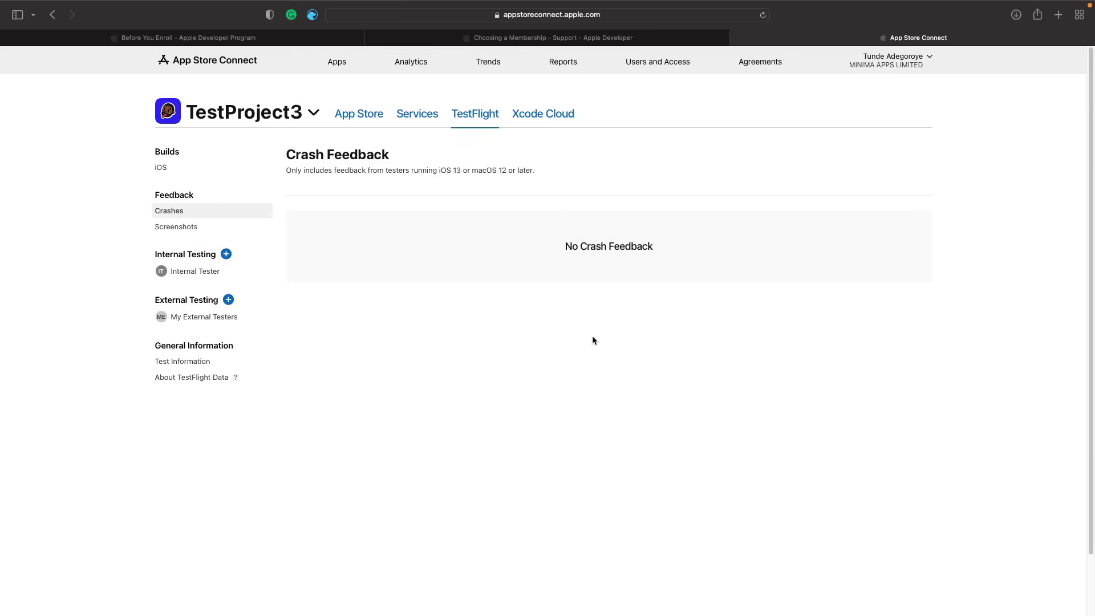
{"action": "left_click", "coordinate": [176, 227]}
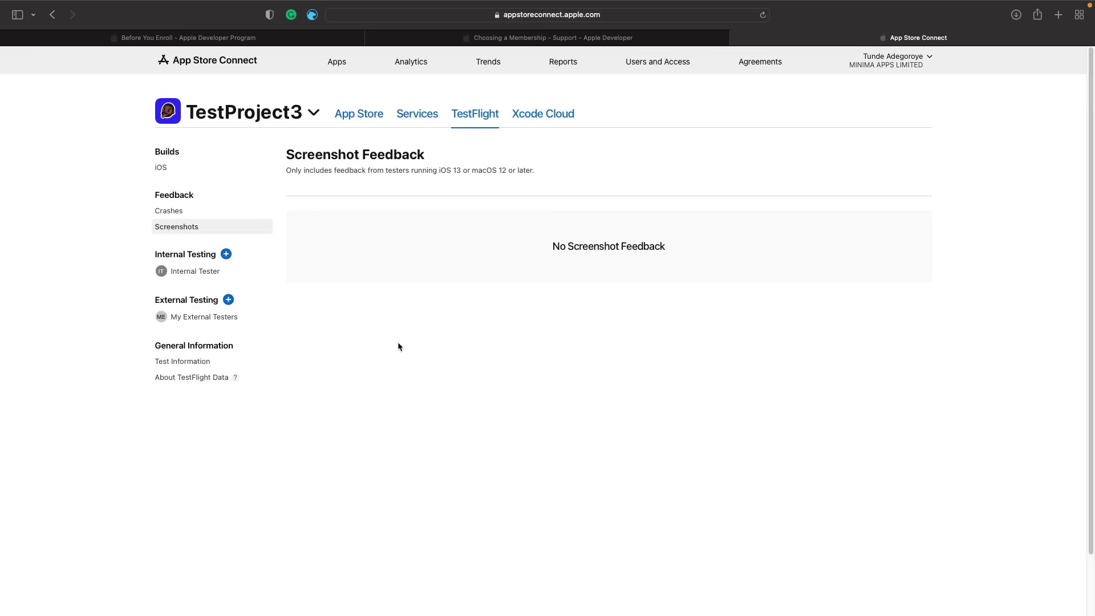
{"action": "left_click", "coordinate": [182, 361]}
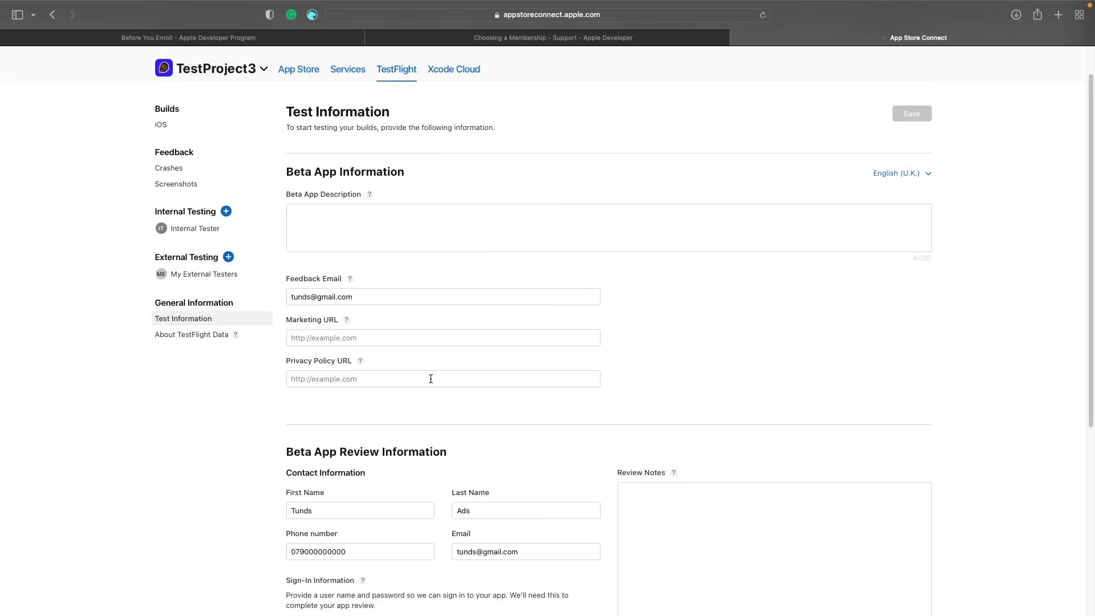
{"action": "scroll", "coordinate": [430, 379], "scroll_direction": "down", "scroll_amount": 3}
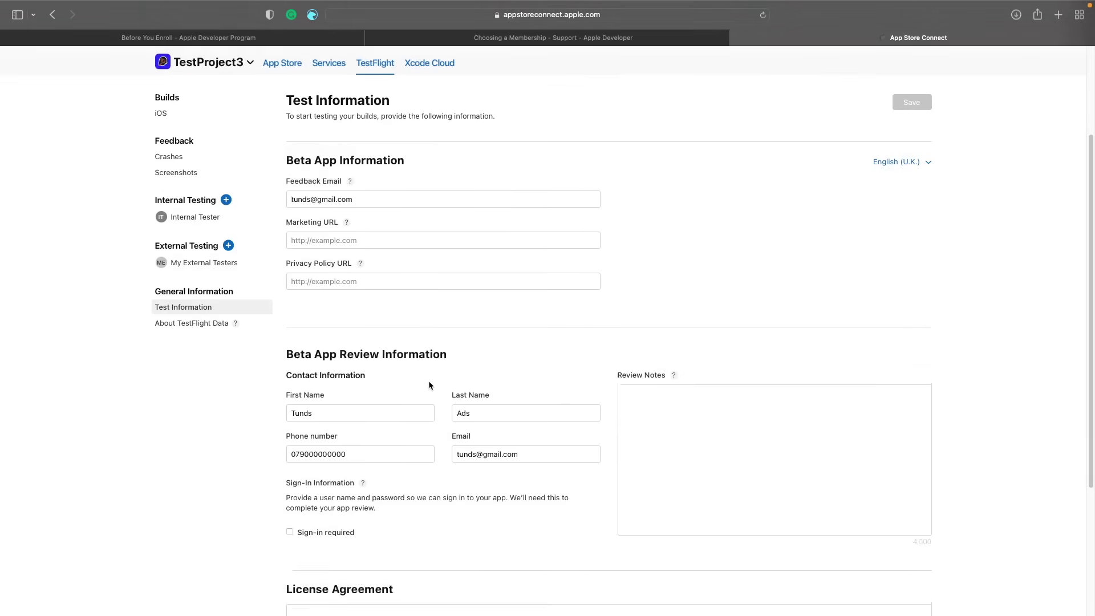
{"action": "scroll", "coordinate": [429, 385], "scroll_direction": "down", "scroll_amount": 4}
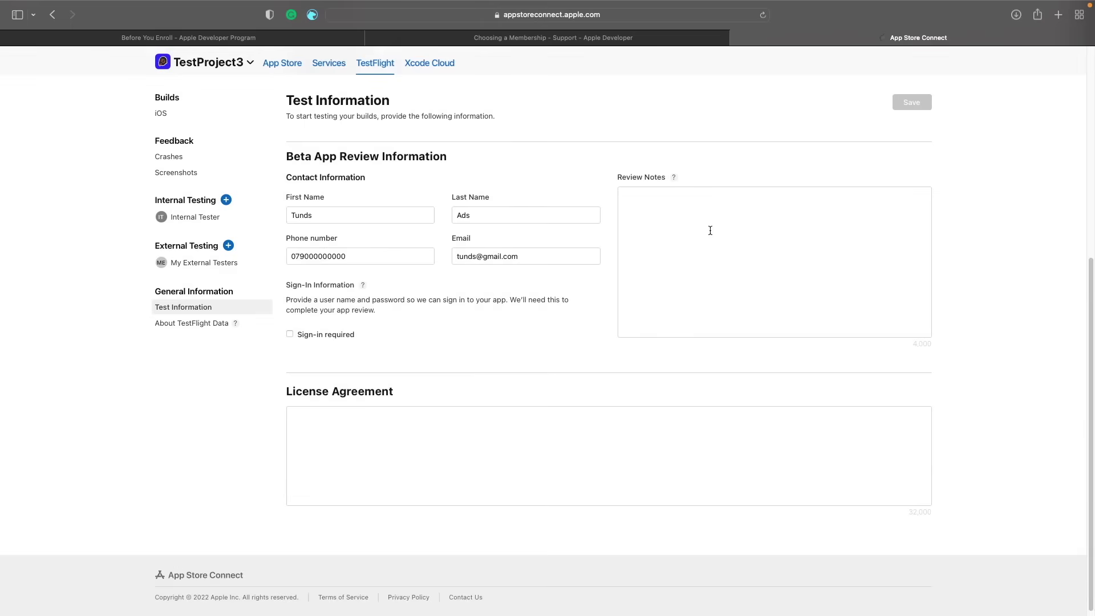